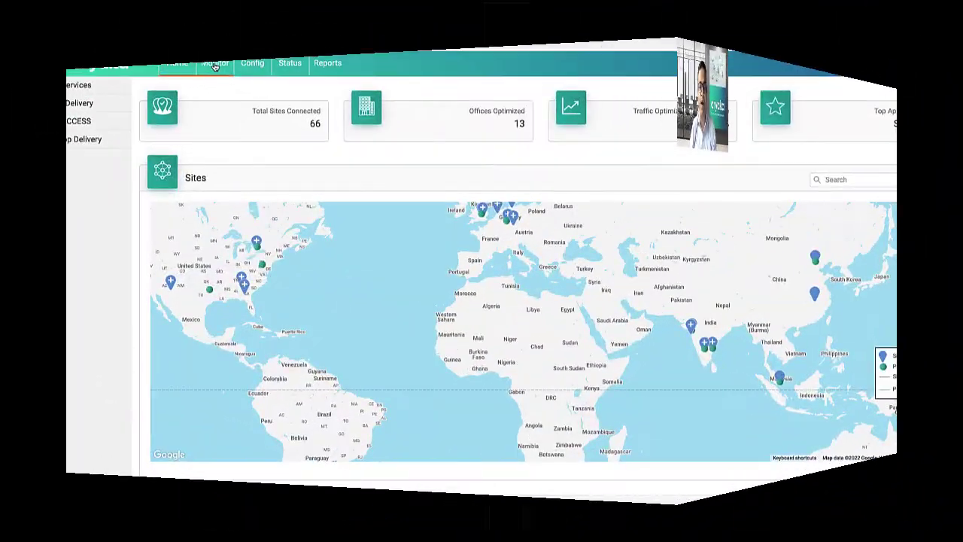
# Open the site traffic monitoring page and choose Bangalore as the reference site.
pyautogui.click(214, 67)
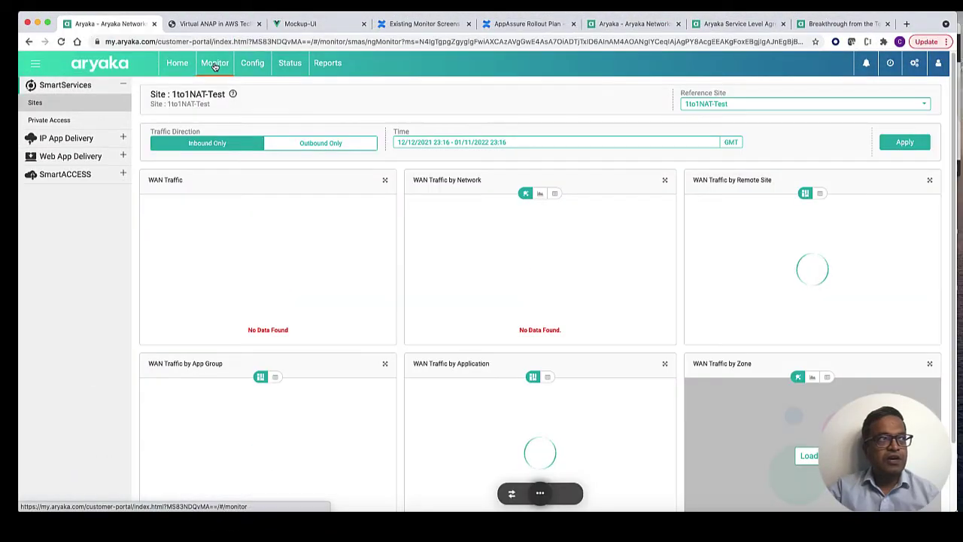
pyautogui.click(707, 107)
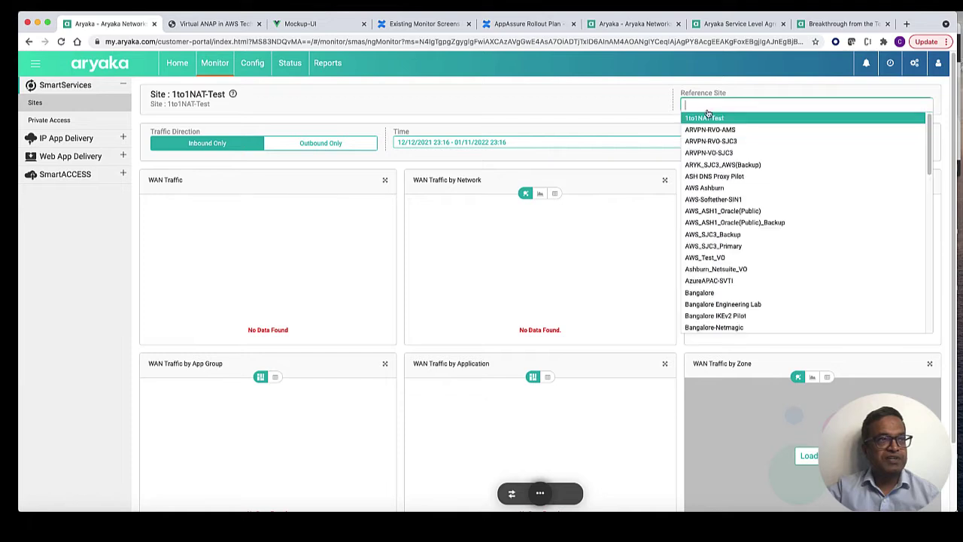
pyautogui.click(742, 293)
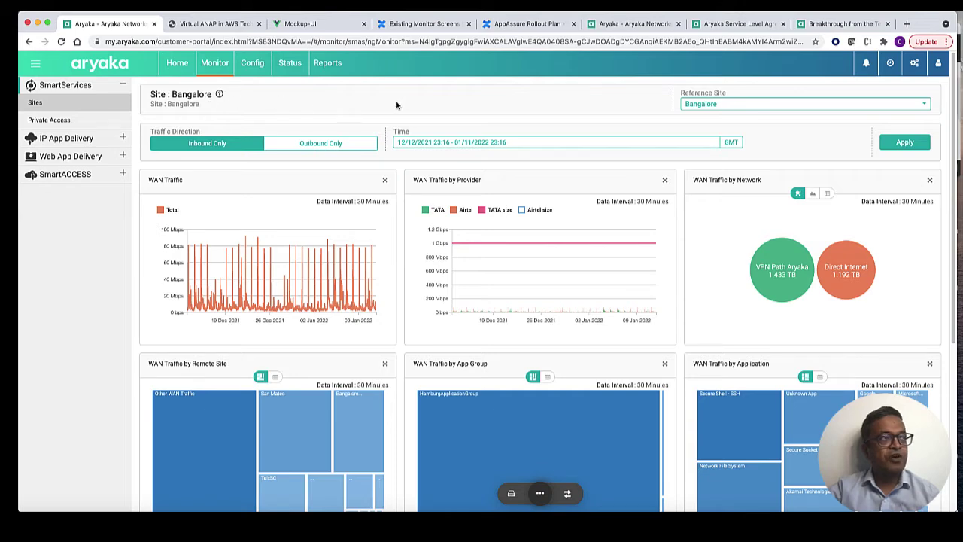
# Browse the list of available reference sites and keep Bangalore selected.
pyautogui.click(701, 106)
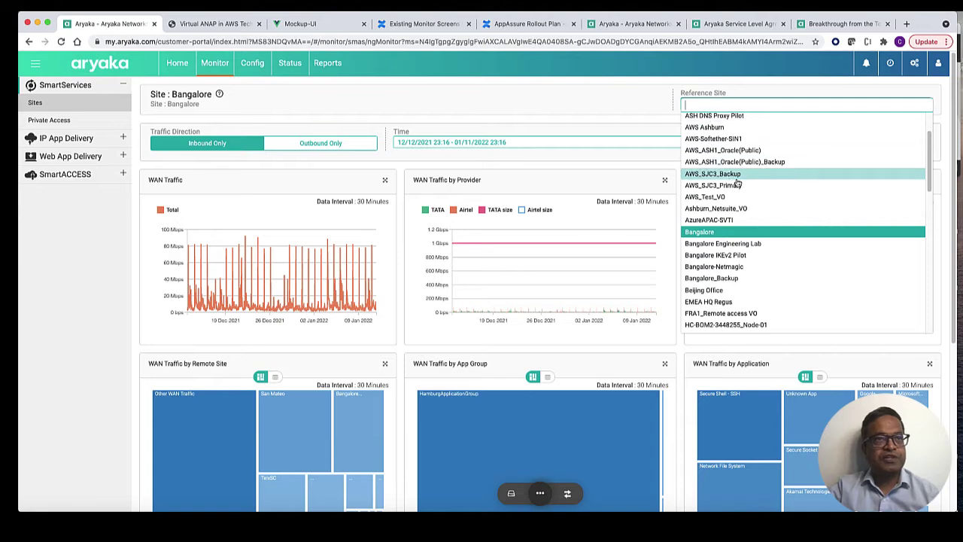
pyautogui.scroll(2, 738, 183)
pyautogui.scroll(-15, 738, 183)
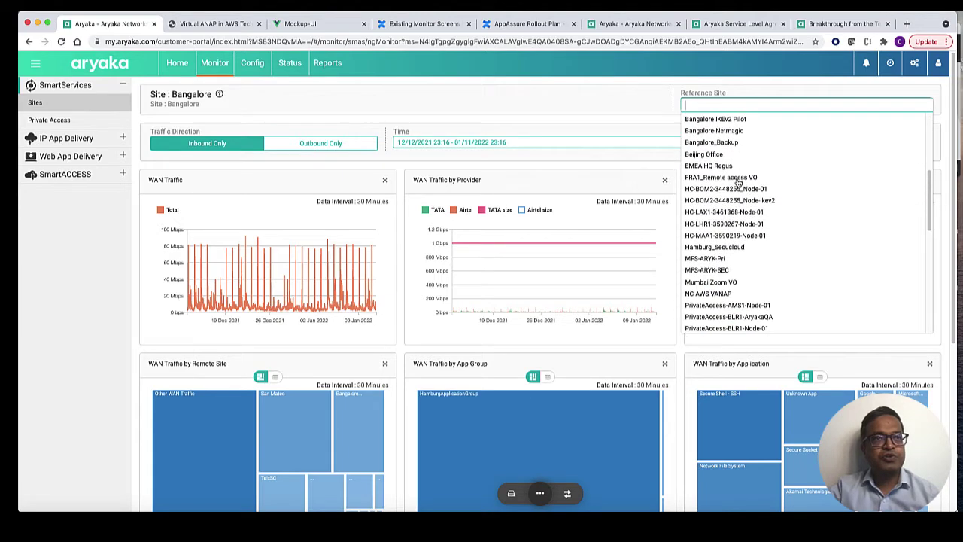
pyautogui.scroll(12, 738, 183)
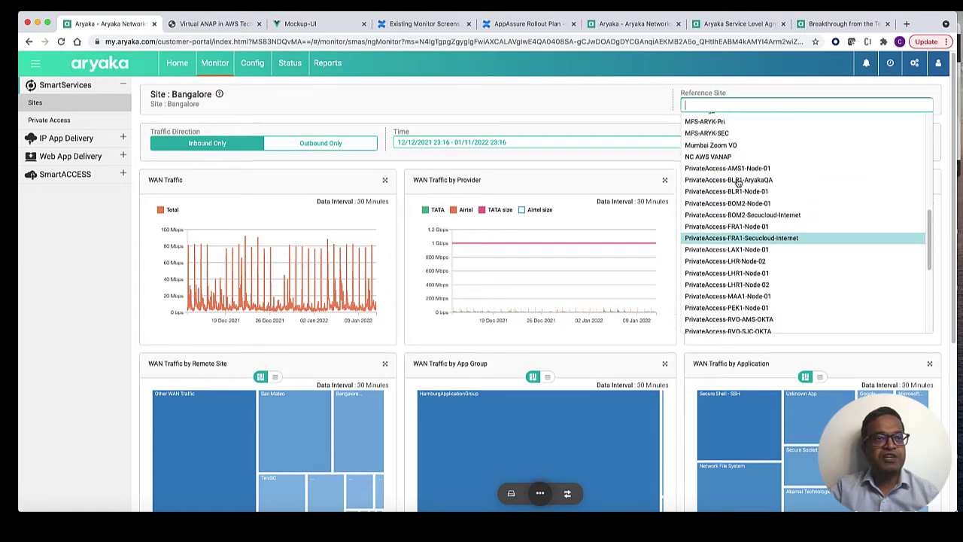
pyautogui.scroll(2, 738, 183)
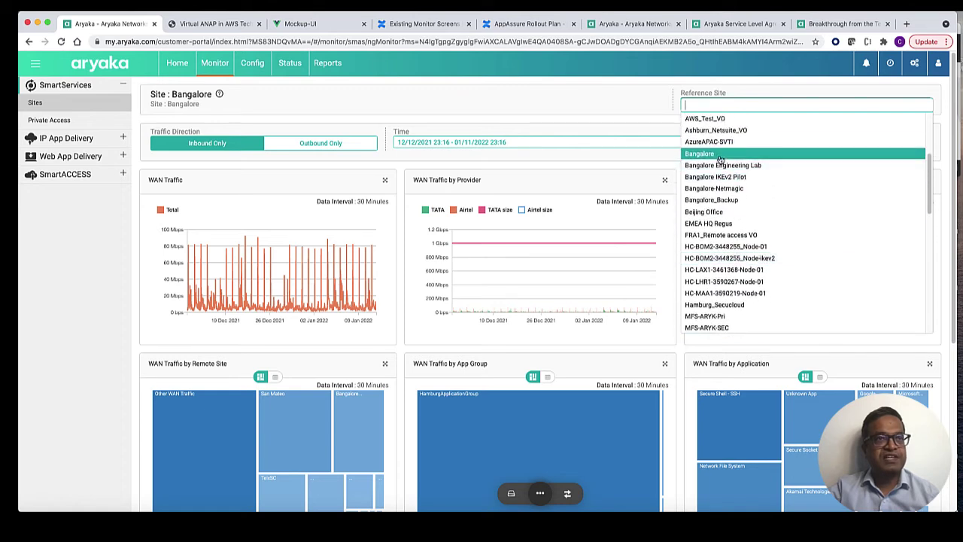
pyautogui.click(719, 154)
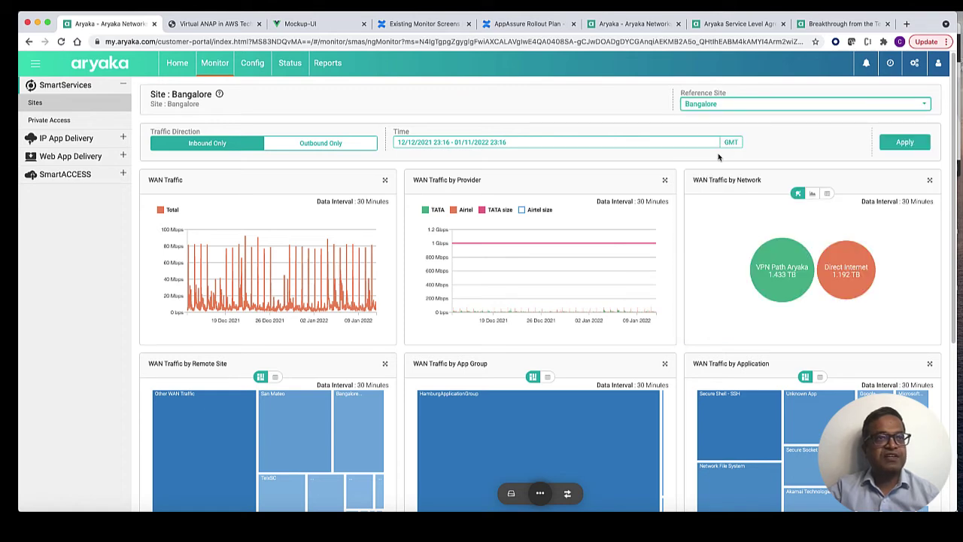
# Set the monitoring time range to Last 8 Hours and apply it to the Bangalore charts.
pyautogui.click(407, 144)
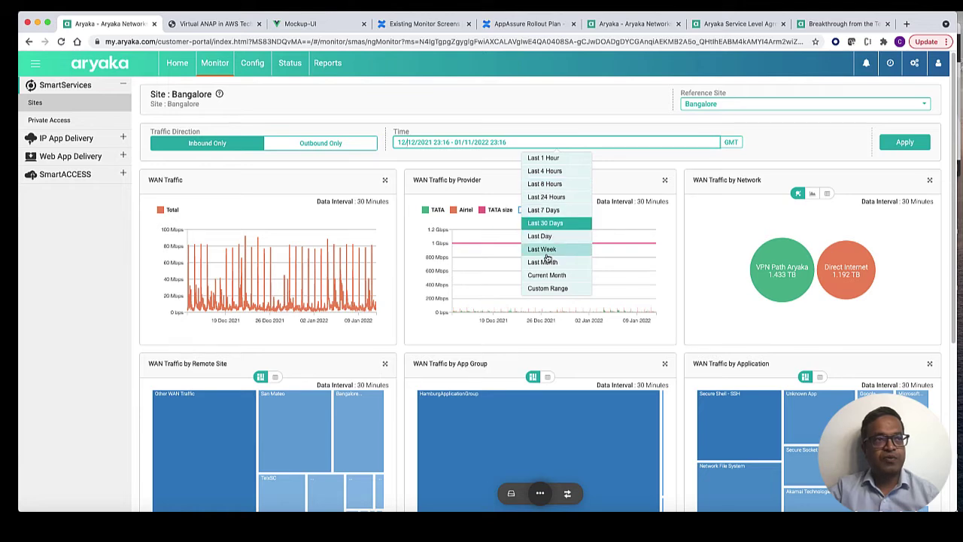
pyautogui.click(548, 289)
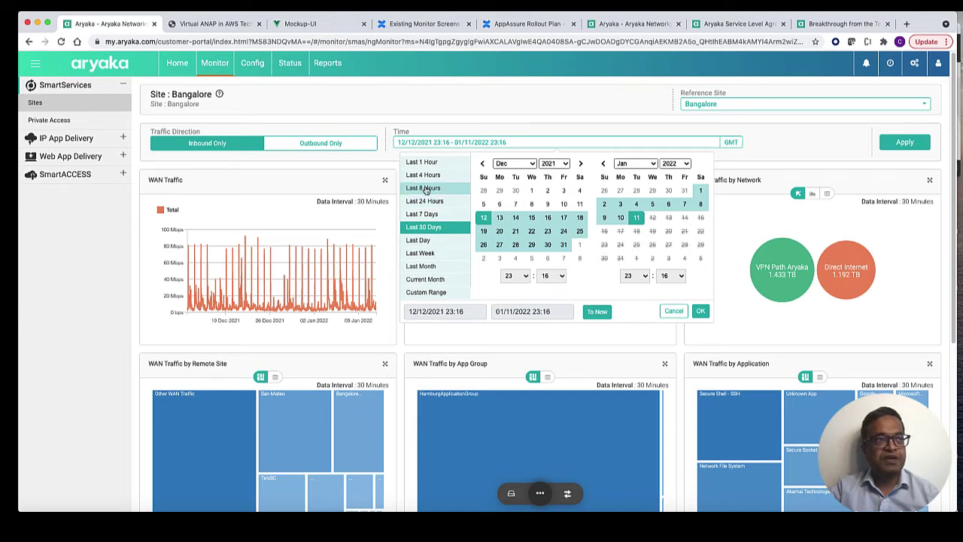
pyautogui.click(426, 190)
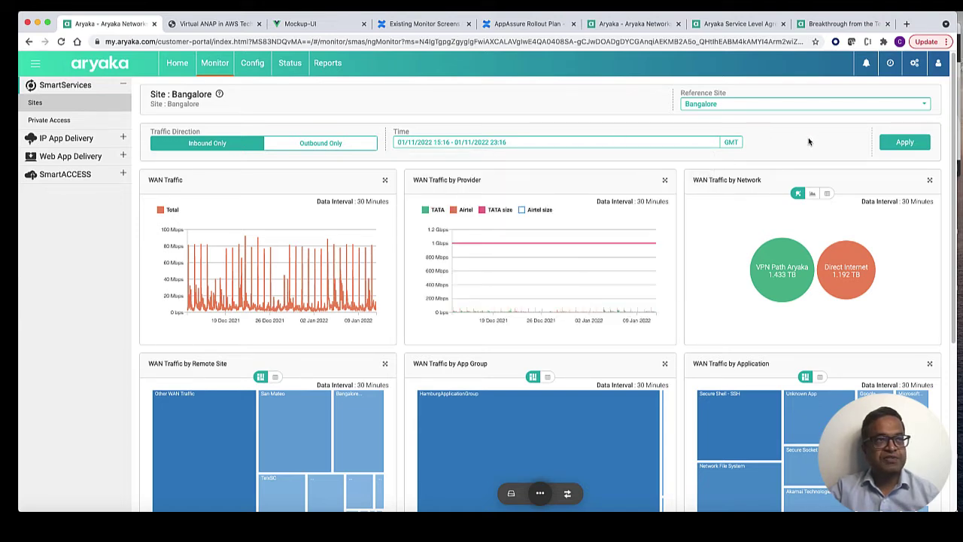
pyautogui.click(903, 142)
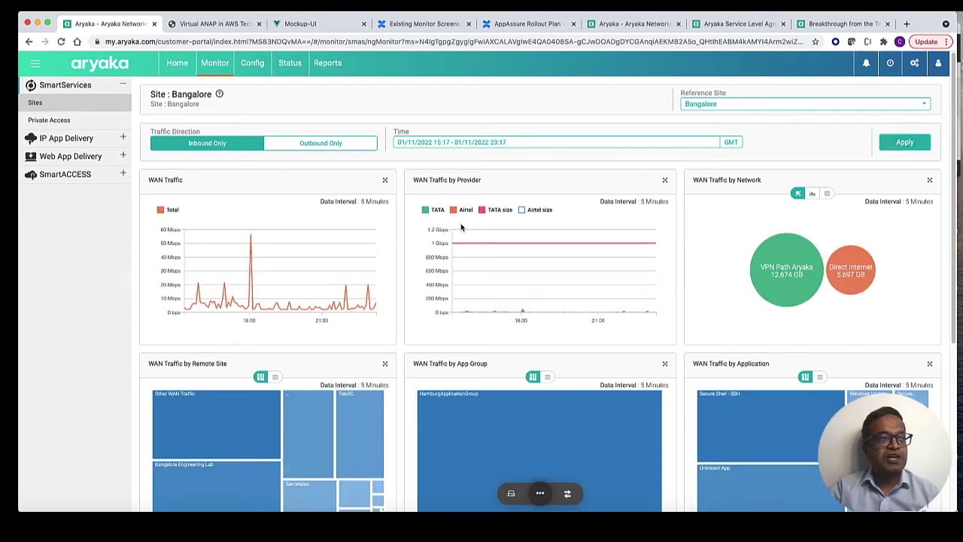
# Hide the TATA size series in the WAN Traffic by Provider chart, showing it once more for comparison.
pyautogui.scroll(-1, 460, 226)
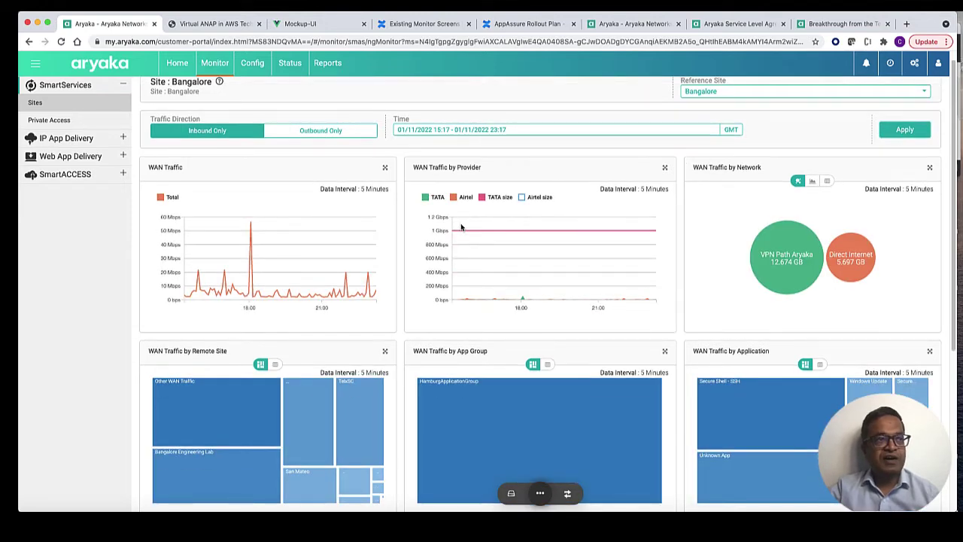
pyautogui.scroll(-1, 461, 227)
pyautogui.moveTo(466, 223)
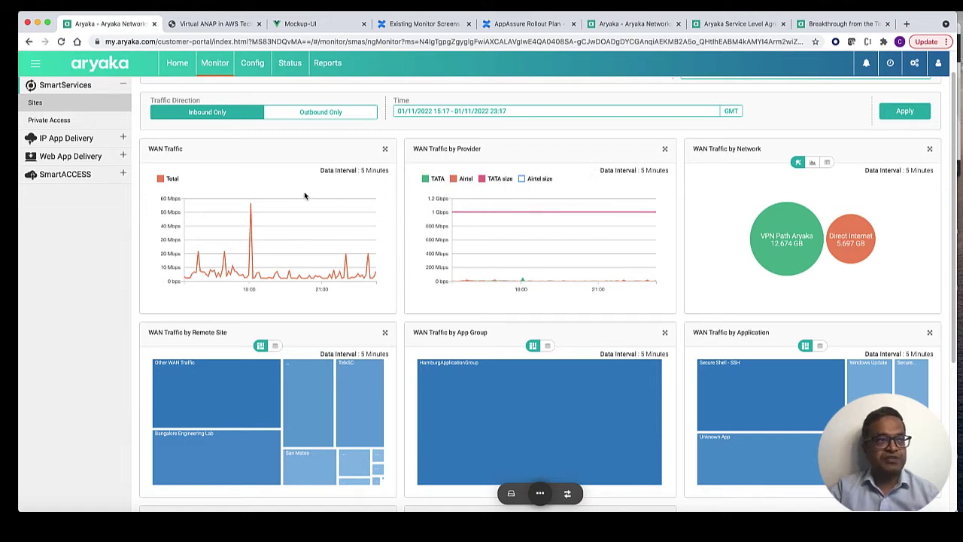
pyautogui.moveTo(274, 201)
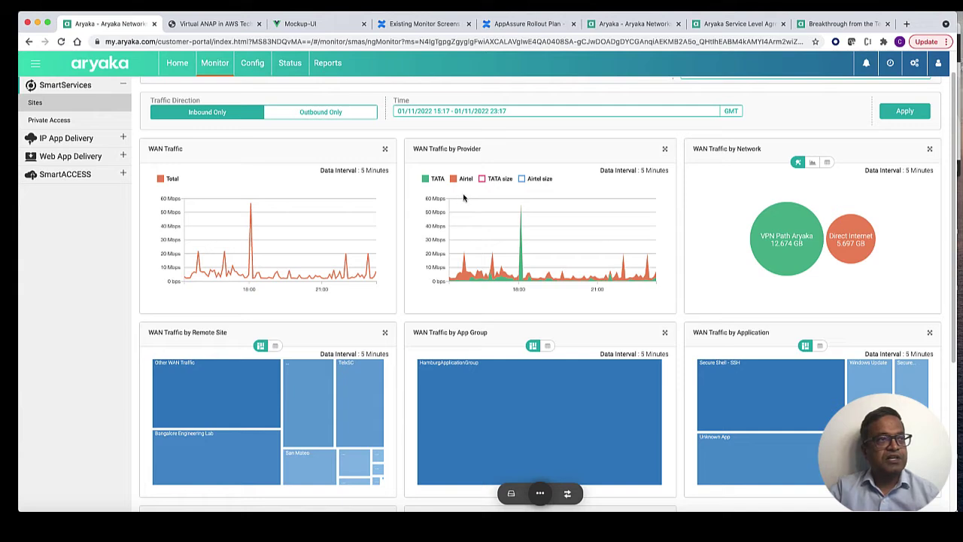
pyautogui.moveTo(476, 201)
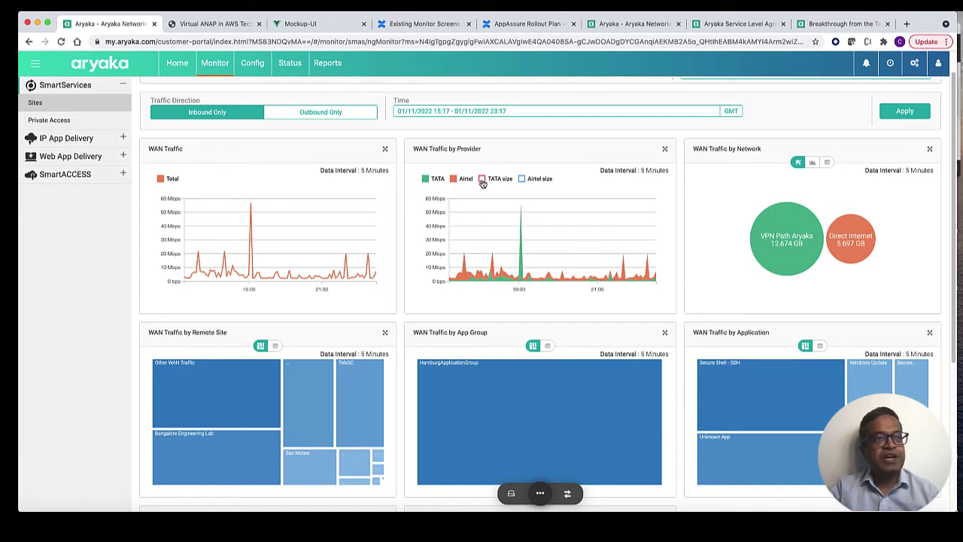
pyautogui.click(483, 181)
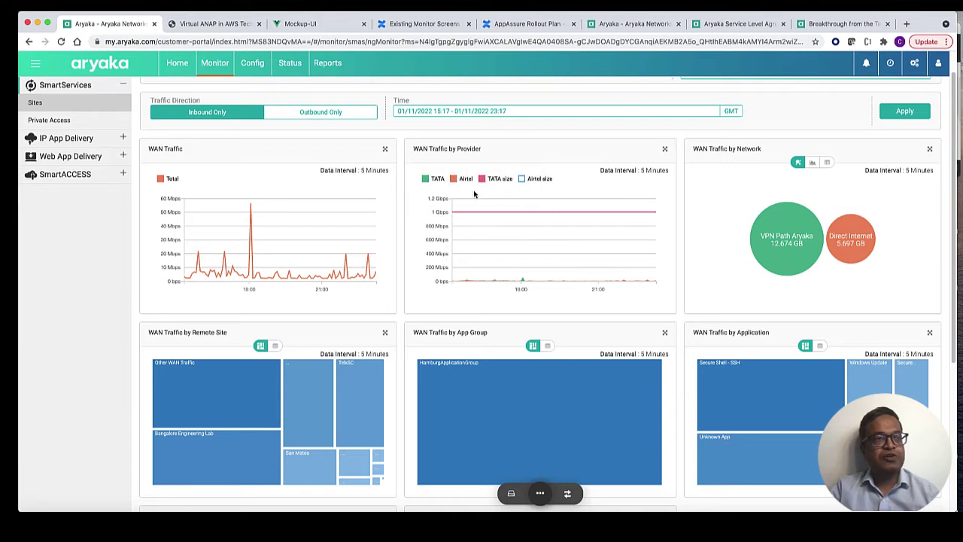
pyautogui.click(483, 181)
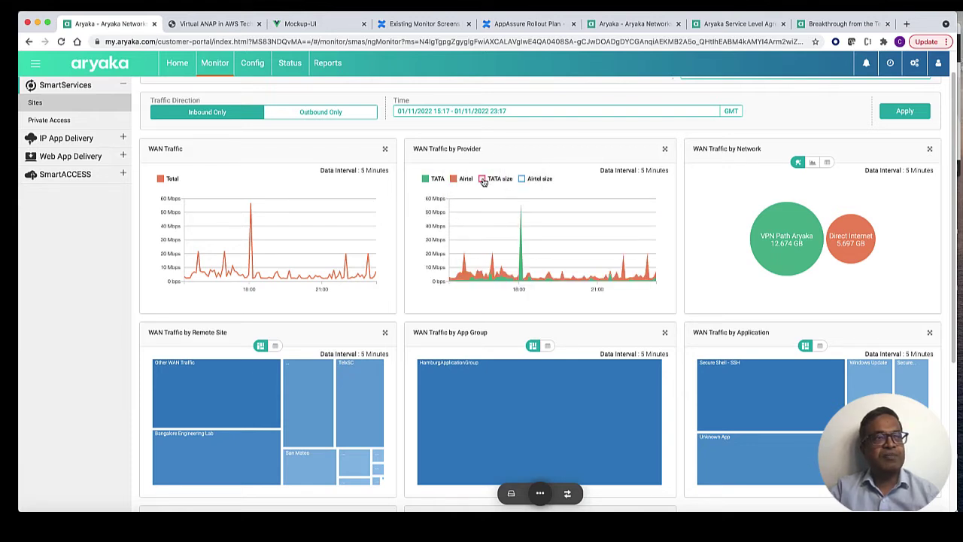
# Inspect the WAN Traffic by Network bubbles, and compare them with the same chart on the Mockup-UI page.
pyautogui.moveTo(778, 234)
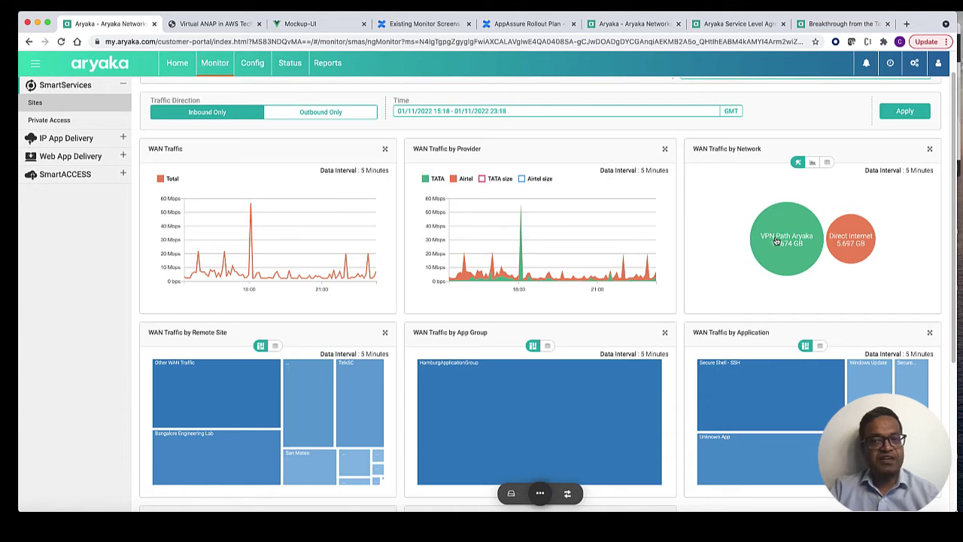
pyautogui.moveTo(788, 253)
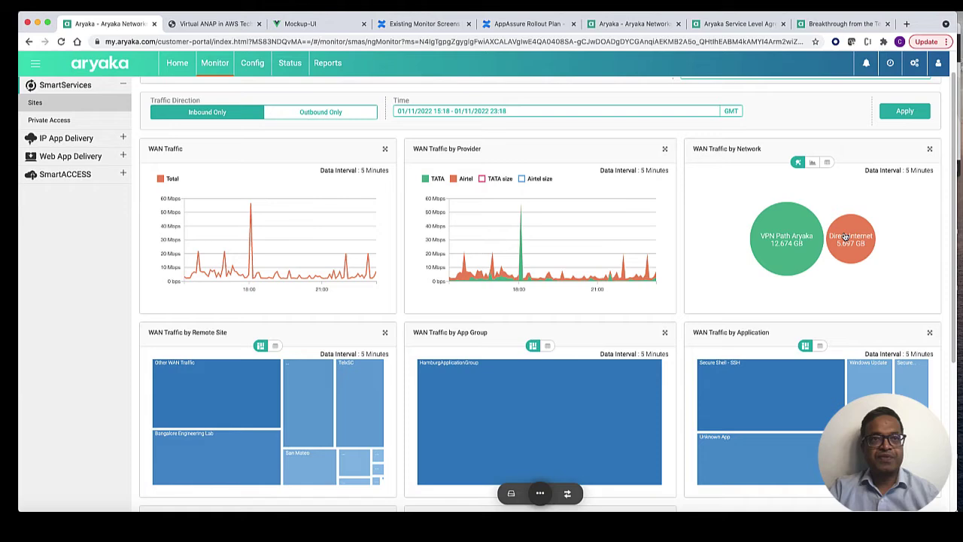
pyautogui.press('super+3')
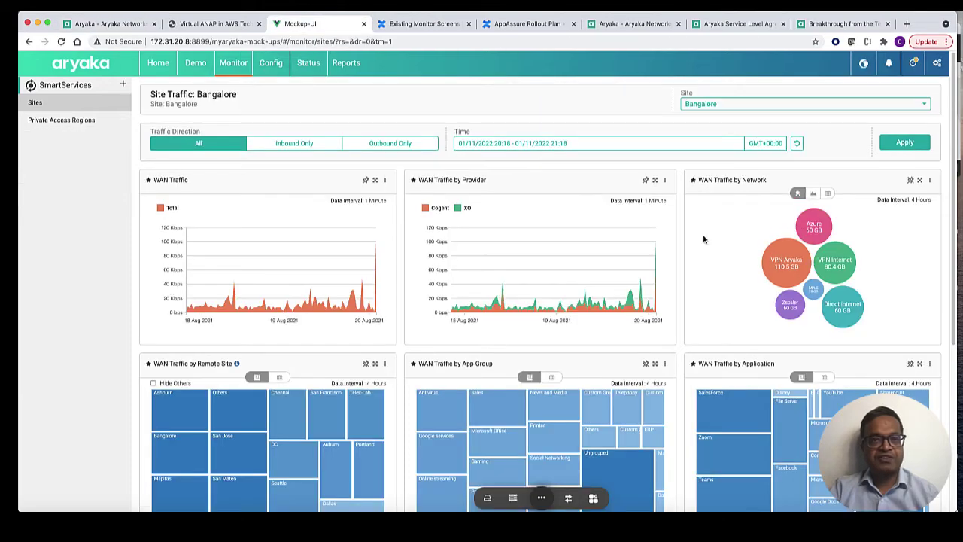
pyautogui.moveTo(760, 256)
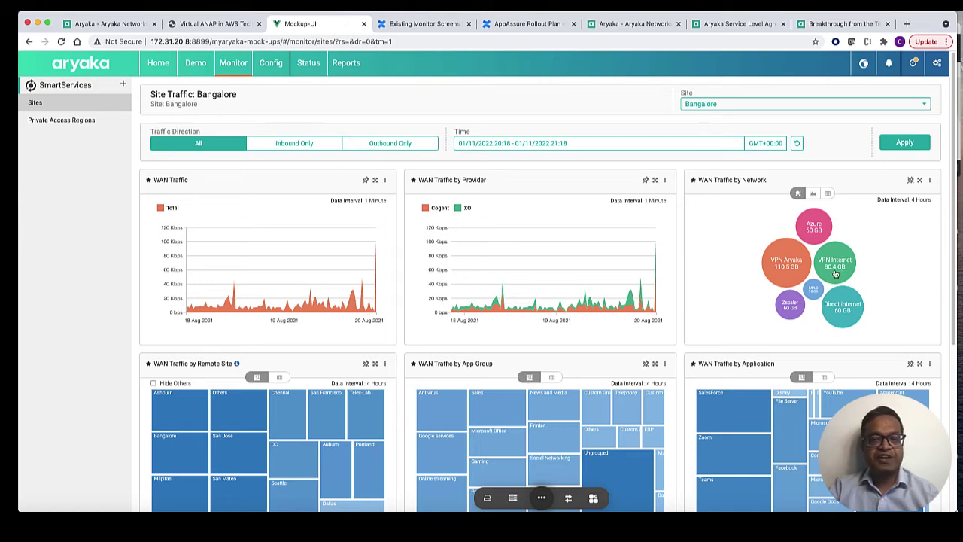
pyautogui.moveTo(785, 301)
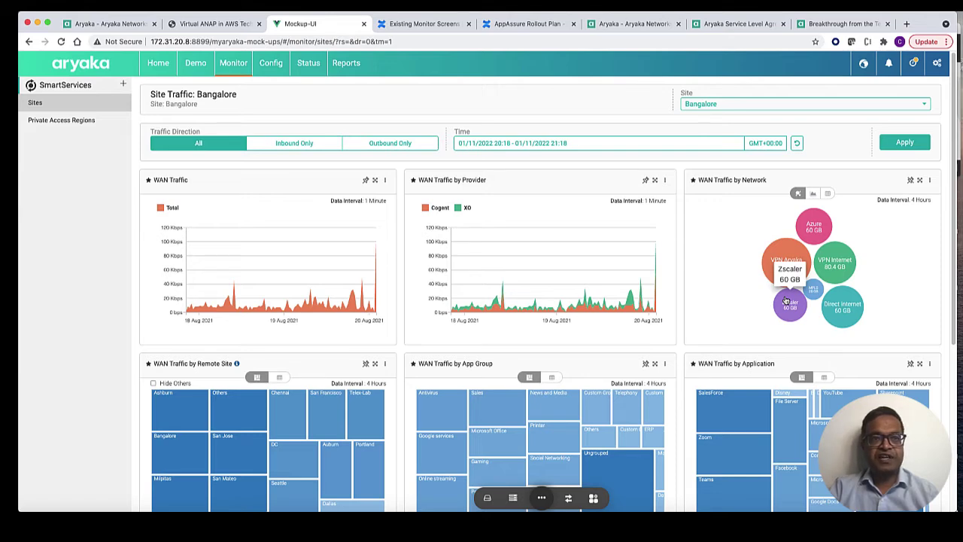
pyautogui.moveTo(804, 228)
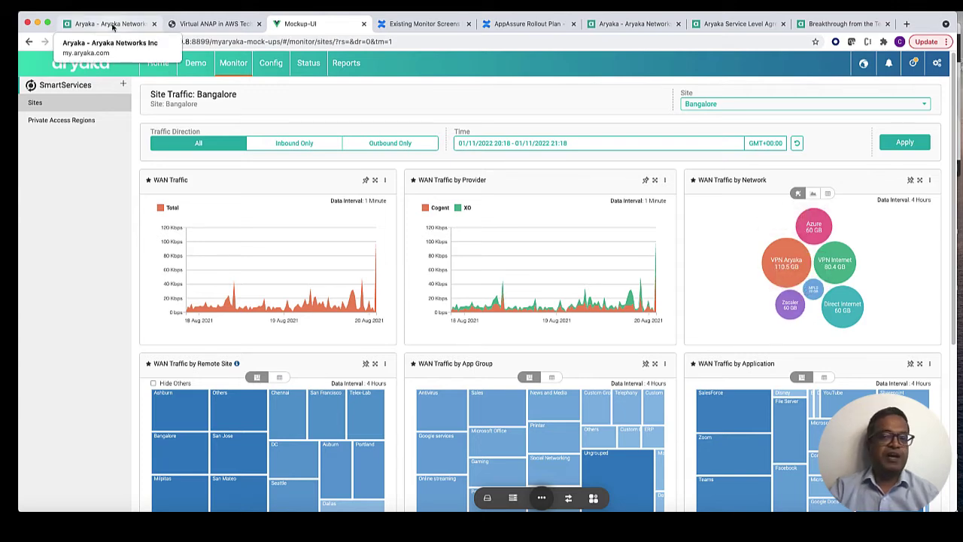
# Return to the live Aryaka portal and view WAN Traffic by Network as a time graph and as a table.
pyautogui.click(109, 24)
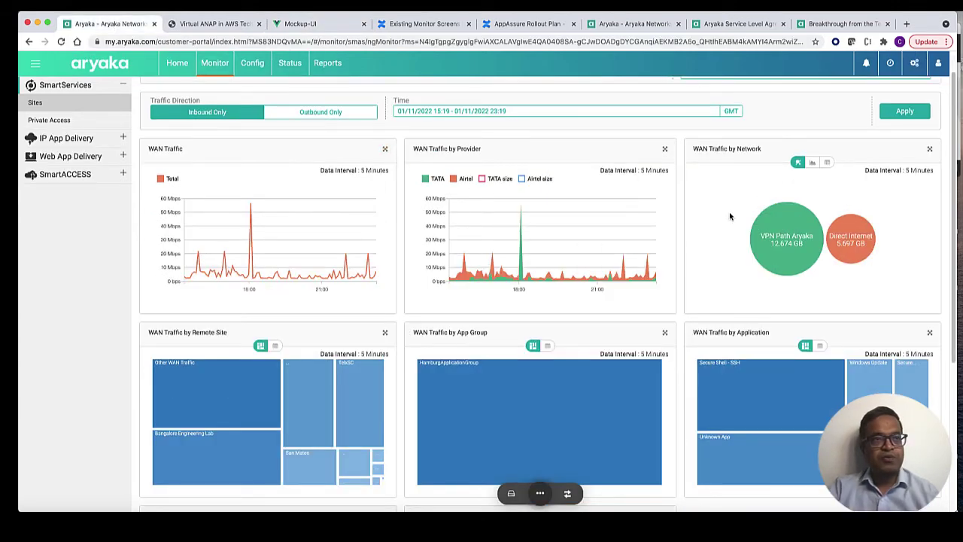
pyautogui.moveTo(779, 215)
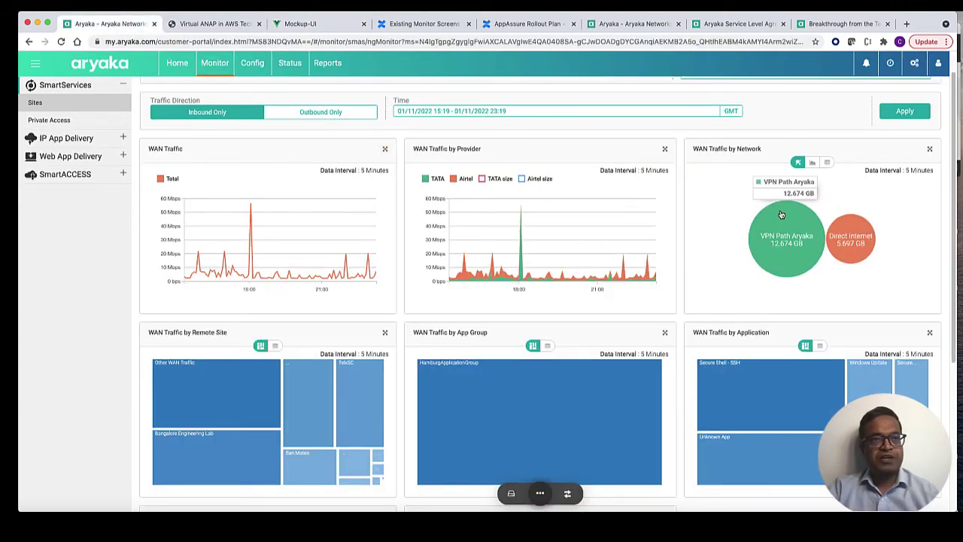
pyautogui.click(812, 163)
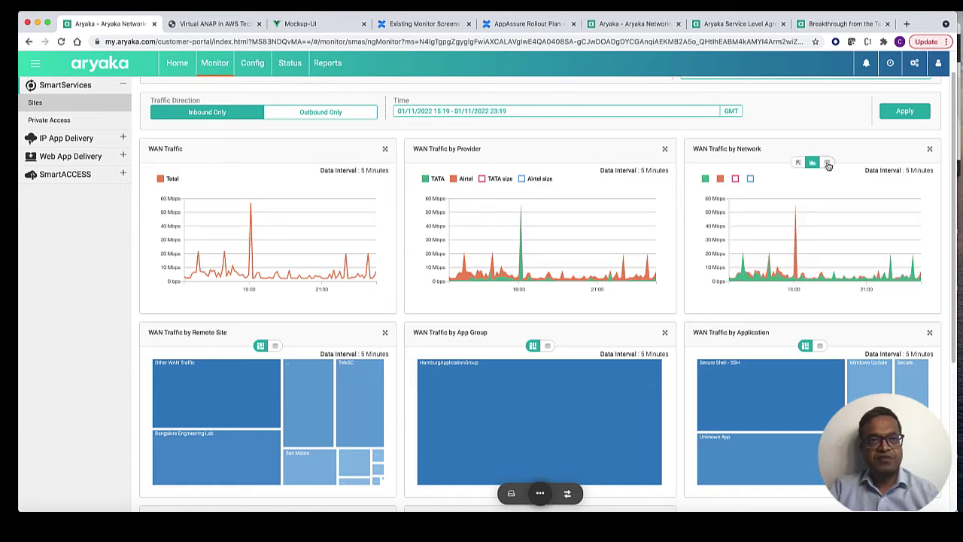
pyautogui.click(828, 163)
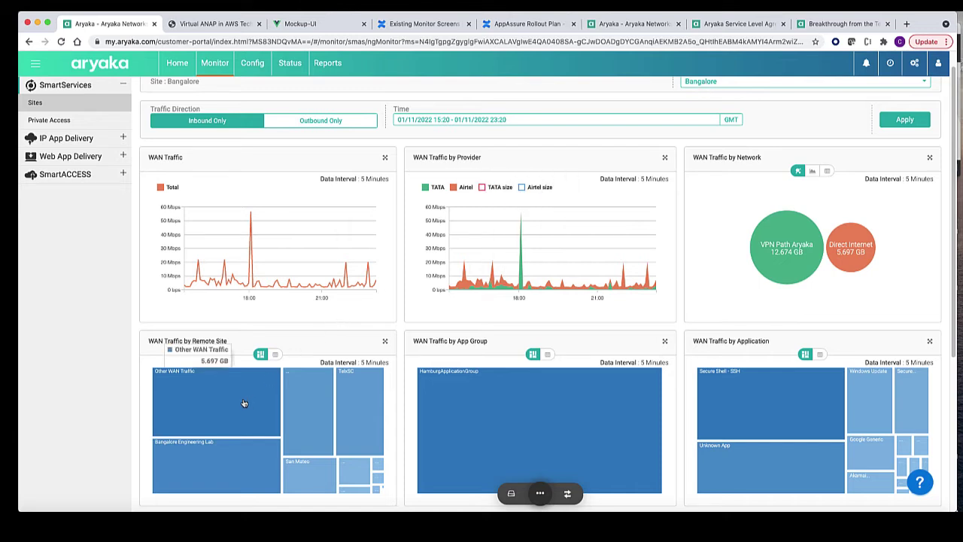
# View WAN Traffic by Remote Site as a table, and return it to the treemap.
pyautogui.scroll(-1, 243, 402)
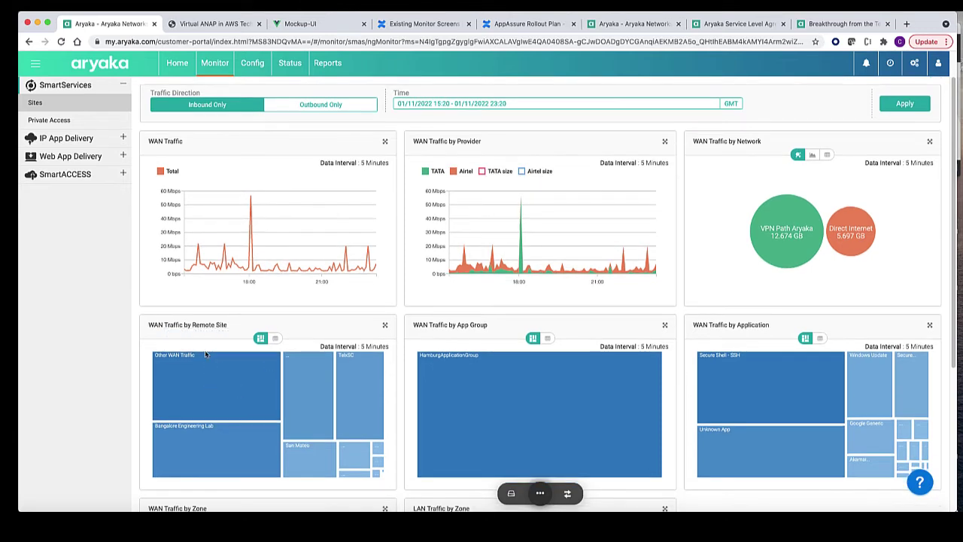
pyautogui.click(275, 338)
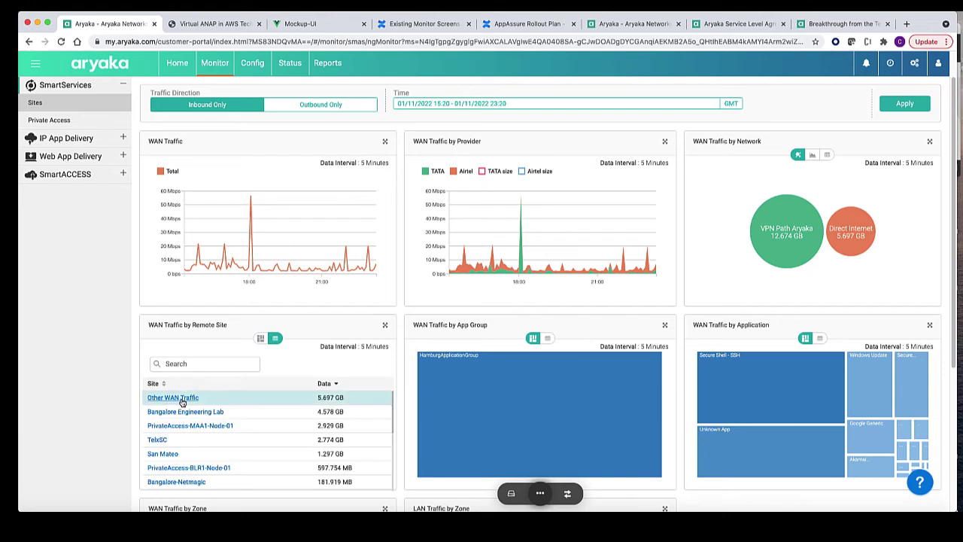
pyautogui.click(261, 338)
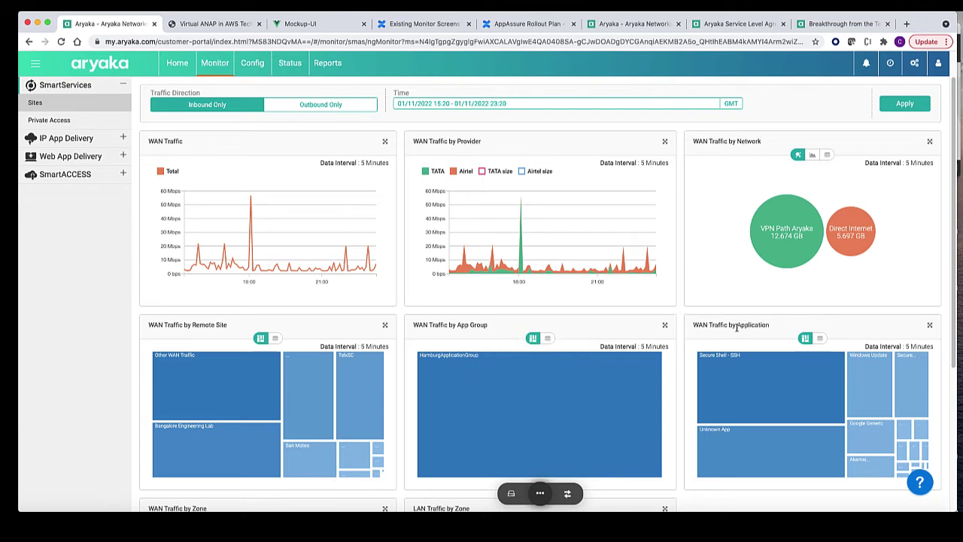
# Inspect the WAN Traffic by Application treemap, and show it as a table to browse the listed applications.
pyautogui.moveTo(744, 382)
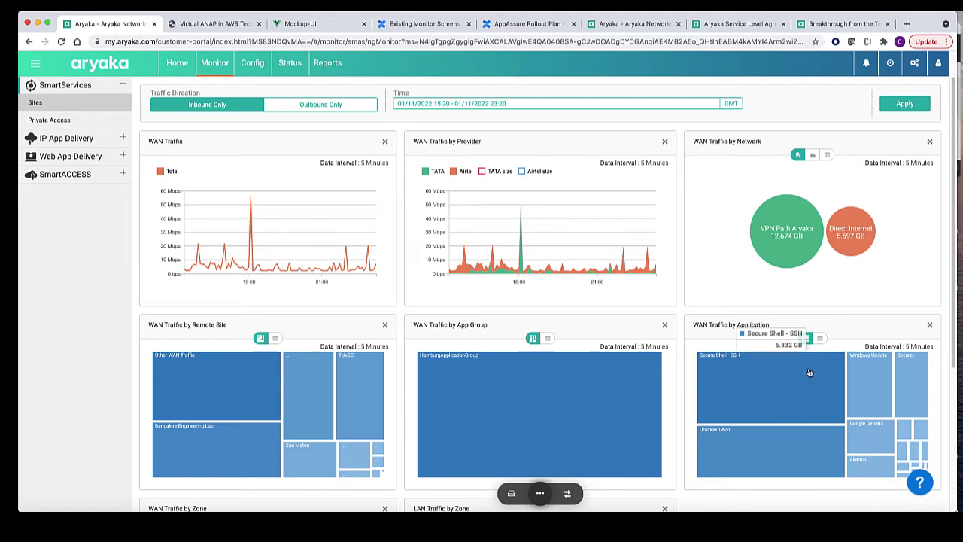
pyautogui.moveTo(861, 386)
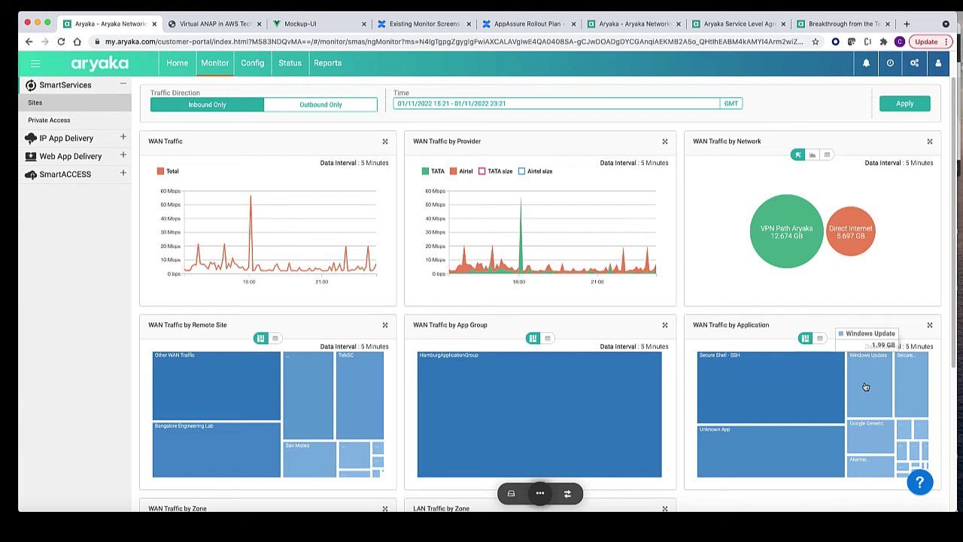
pyautogui.click(819, 341)
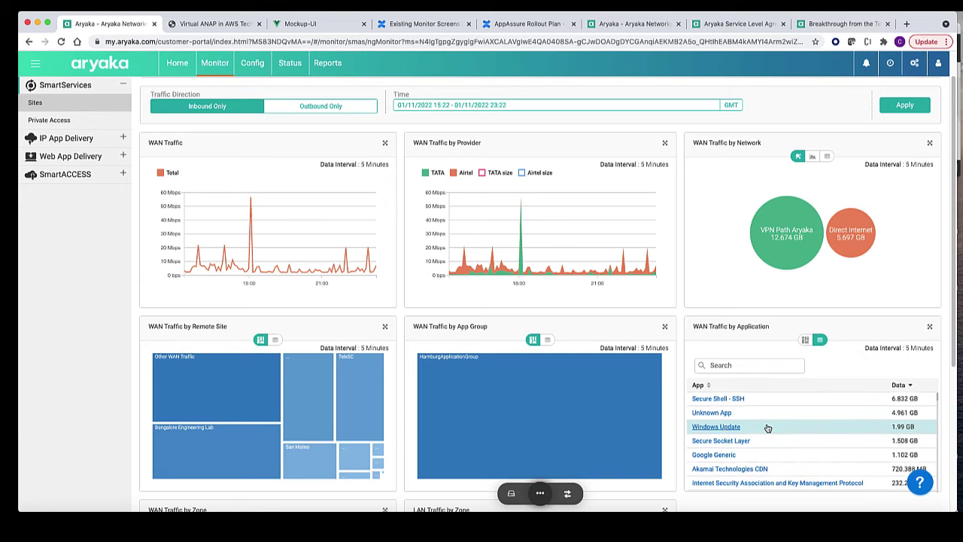
pyautogui.scroll(-3, 771, 427)
pyautogui.scroll(-7, 767, 427)
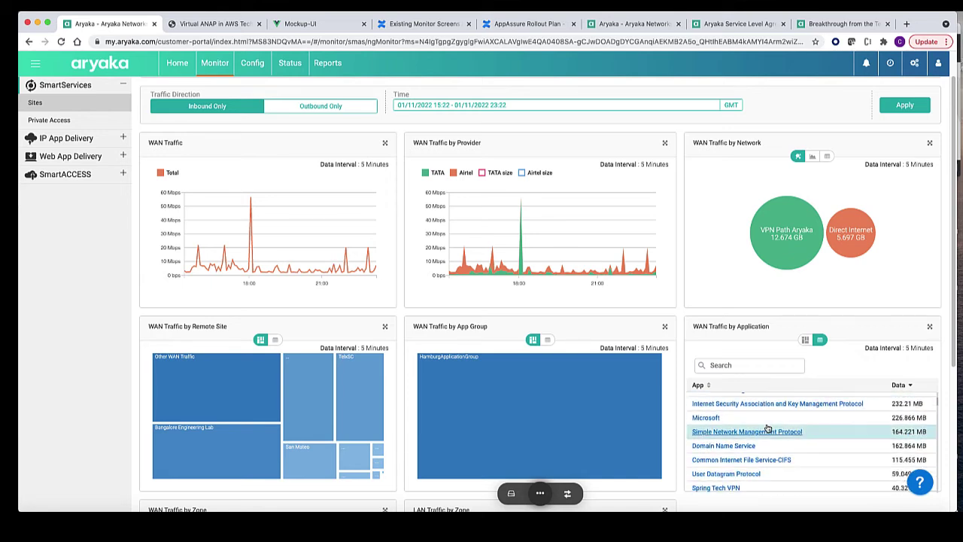
# Browse further down the WAN Traffic by Application table through the applications with less traffic.
pyautogui.scroll(-3, 768, 427)
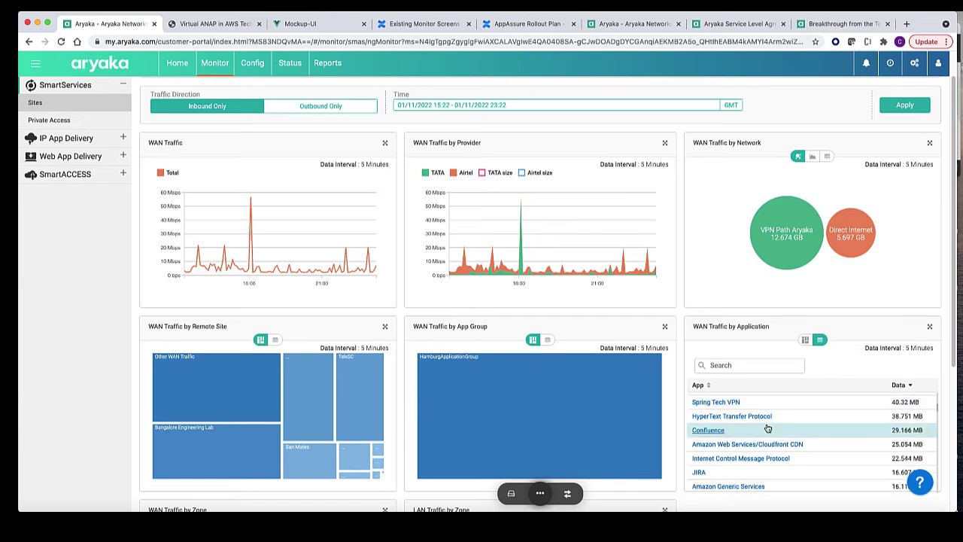
pyautogui.scroll(-3, 767, 428)
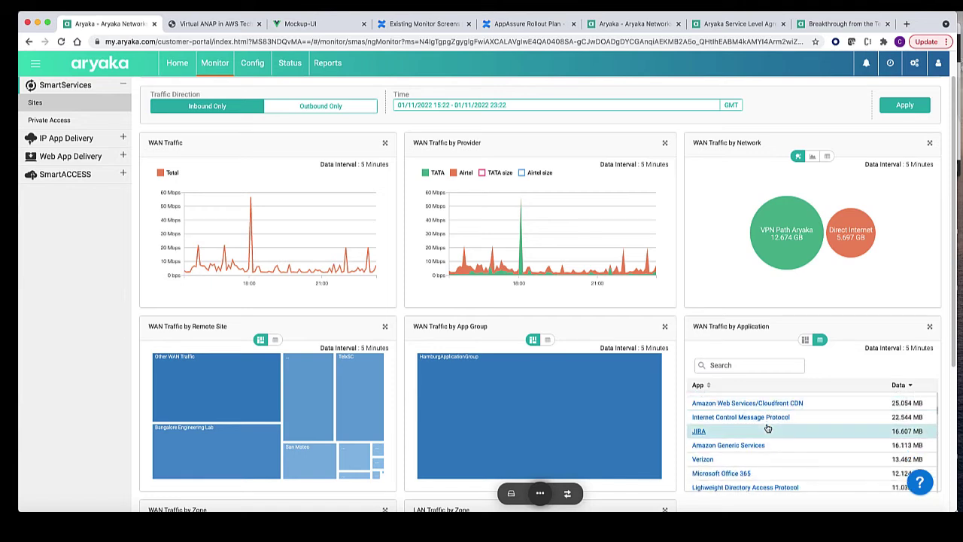
pyautogui.scroll(-2, 768, 428)
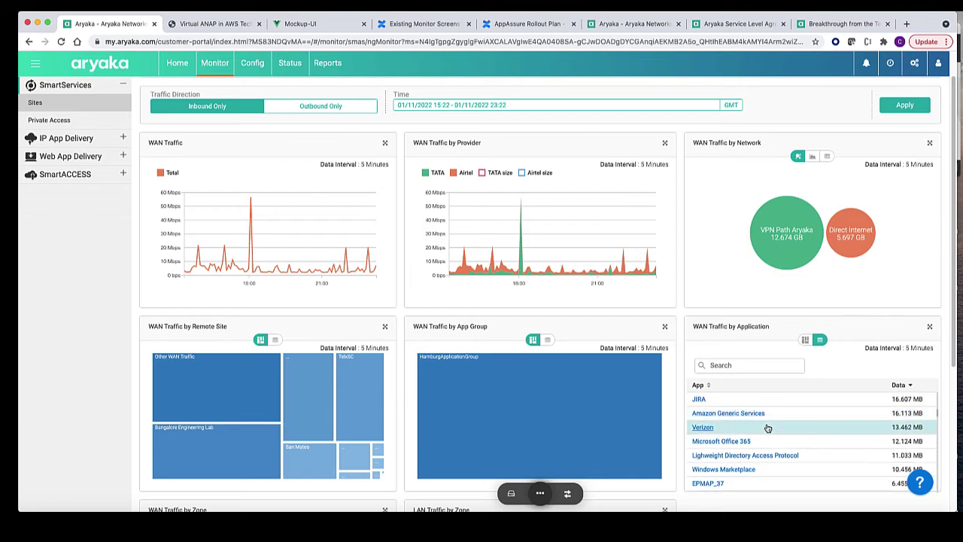
pyautogui.scroll(-1, 768, 428)
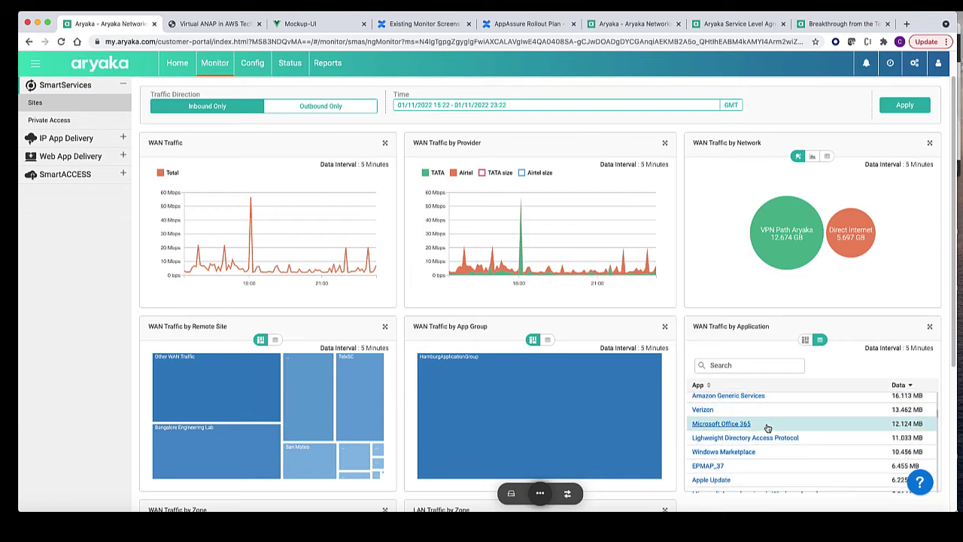
pyautogui.scroll(-4, 767, 428)
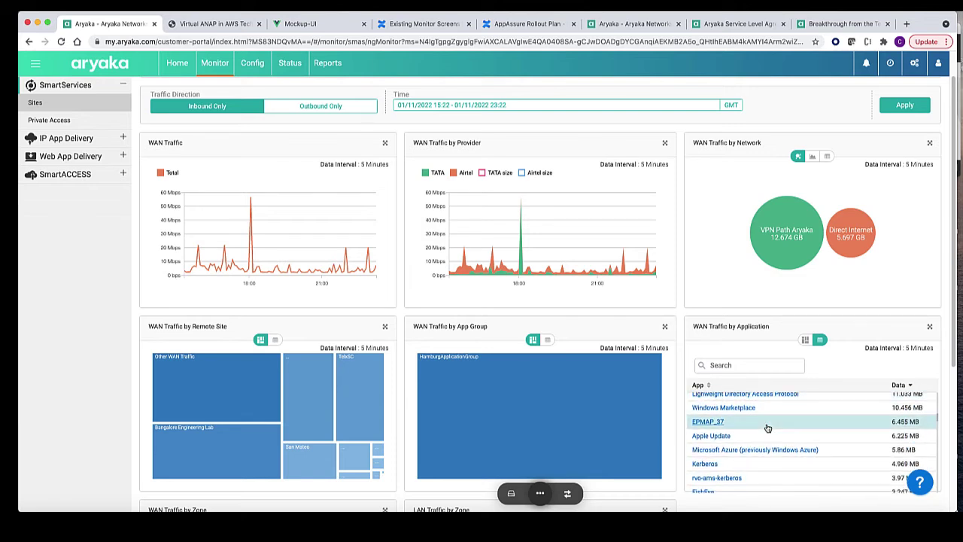
pyautogui.scroll(-1, 767, 428)
pyautogui.scroll(-2, 767, 428)
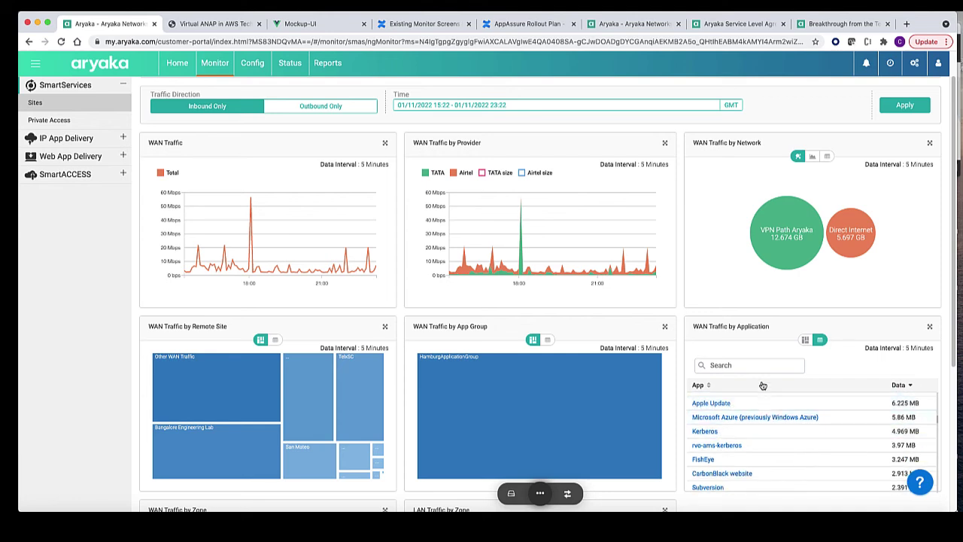
# View WAN Traffic by App Group as a table, and return it to the treemap.
pyautogui.scroll(-1, 516, 375)
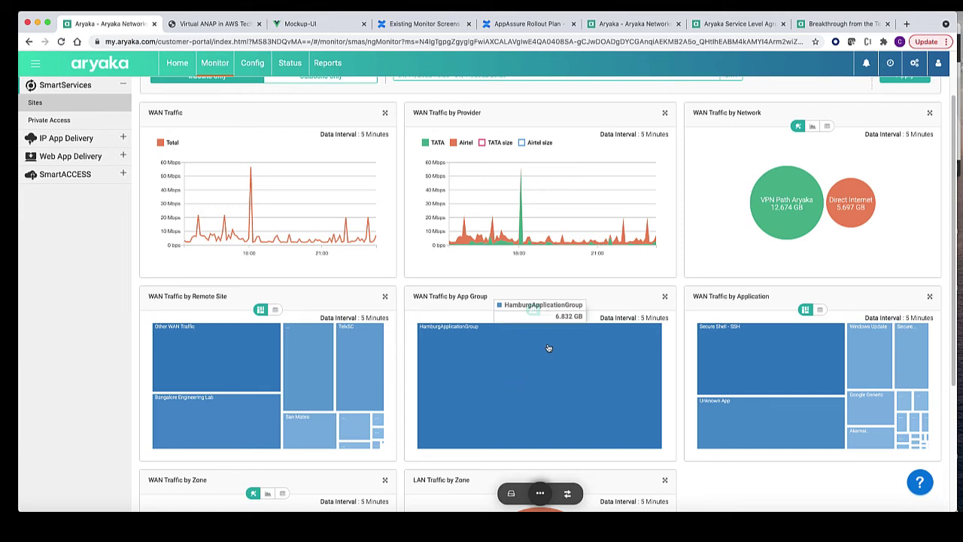
pyautogui.click(548, 310)
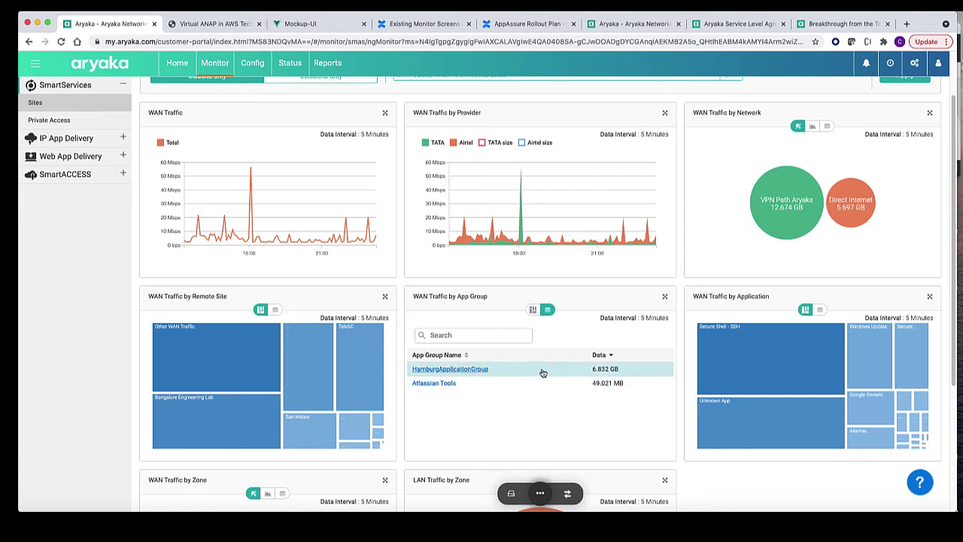
pyautogui.click(532, 310)
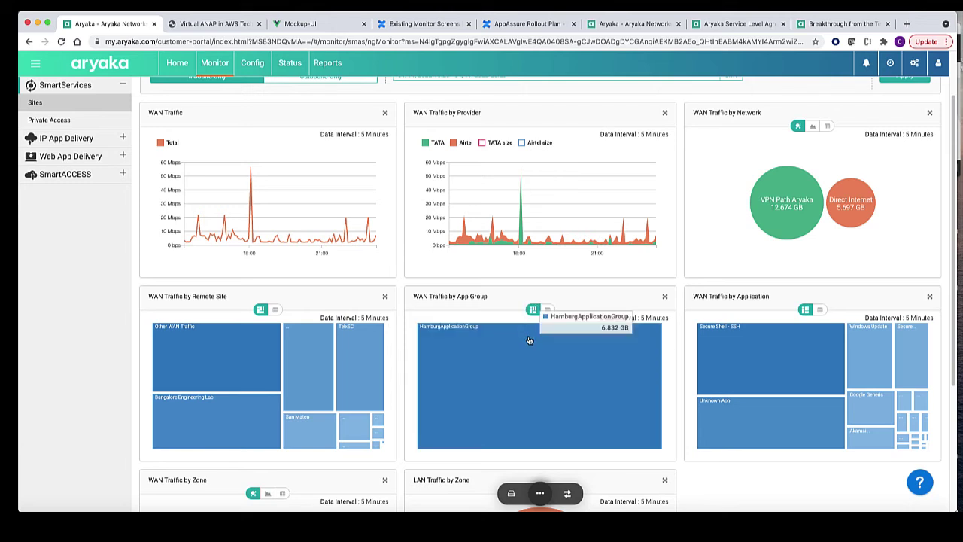
# Inspect the WAN Traffic by Zone and LAN Traffic by Zone bubbles.
pyautogui.scroll(-5, 290, 340)
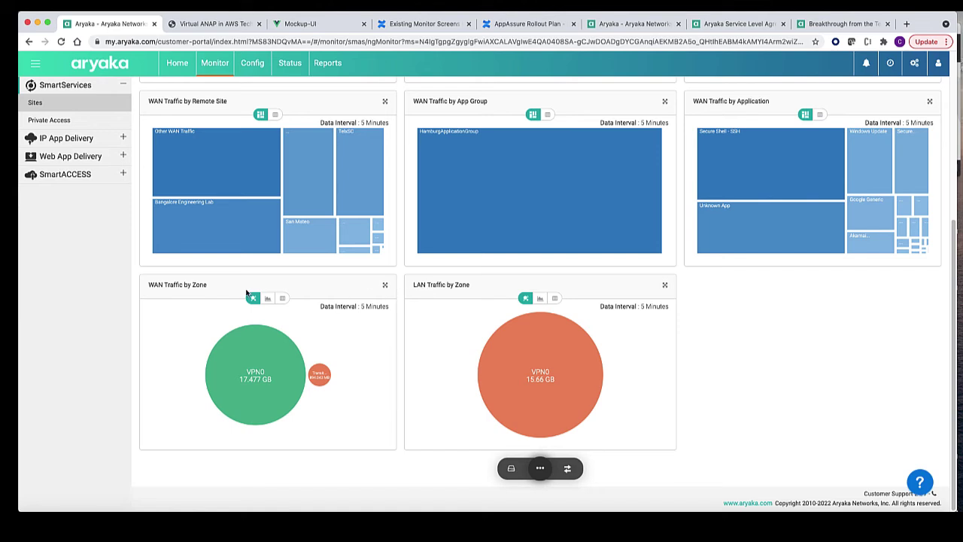
pyautogui.scroll(3, 298, 299)
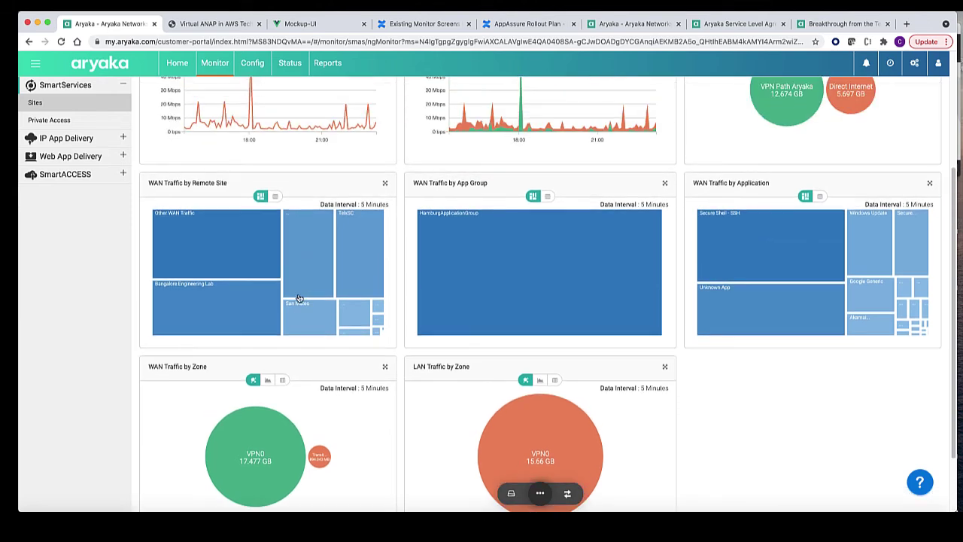
# Zoom the dashboard to the TATA traffic spike in WAN Traffic by Provider, covering 01/11/2022 from about 17:48 to 18:24 GMT.
pyautogui.scroll(4, 299, 298)
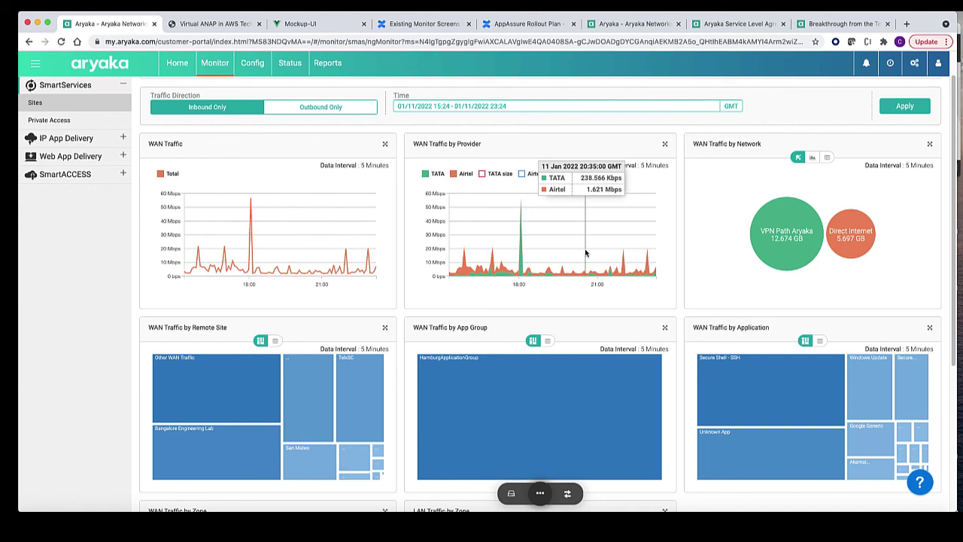
pyautogui.click(826, 158)
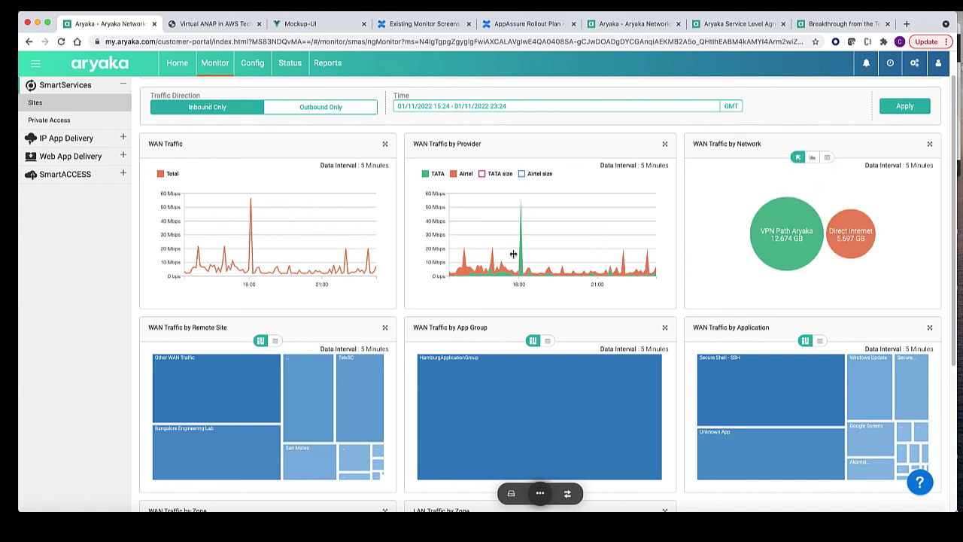
pyautogui.moveTo(519, 254); pyautogui.dragTo(528, 253)
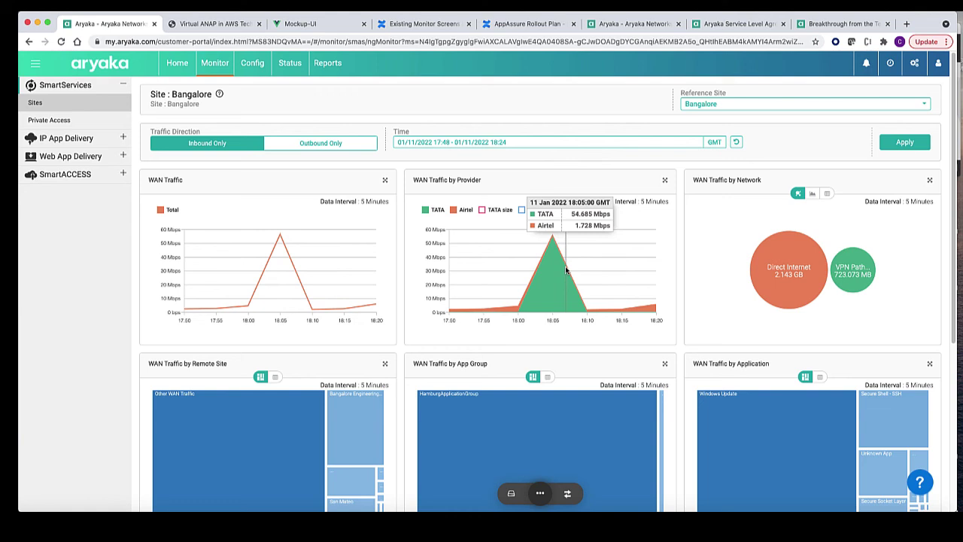
# Examine traffic by remote site, app group and application for the zoomed period around the spike.
pyautogui.scroll(-2, 536, 264)
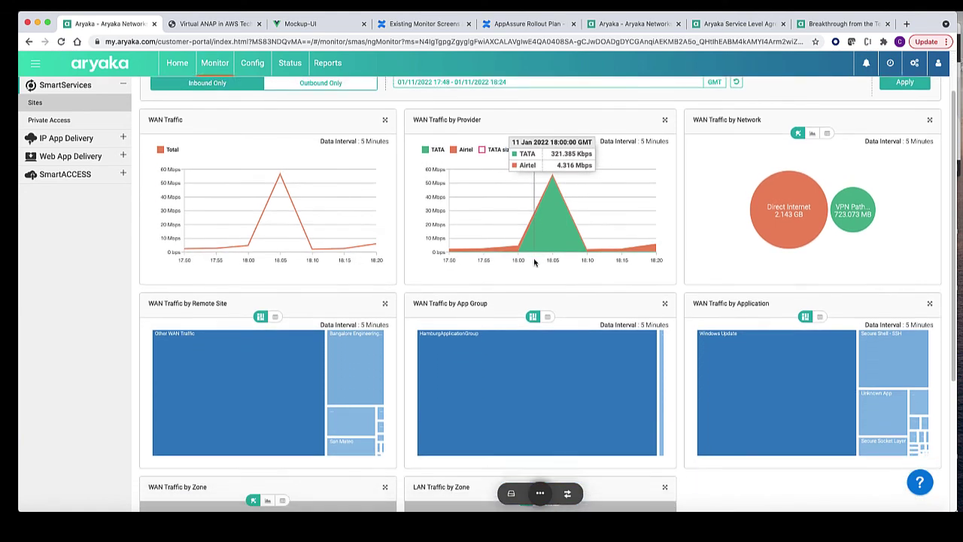
pyautogui.scroll(-1, 534, 262)
pyautogui.scroll(-1, 534, 261)
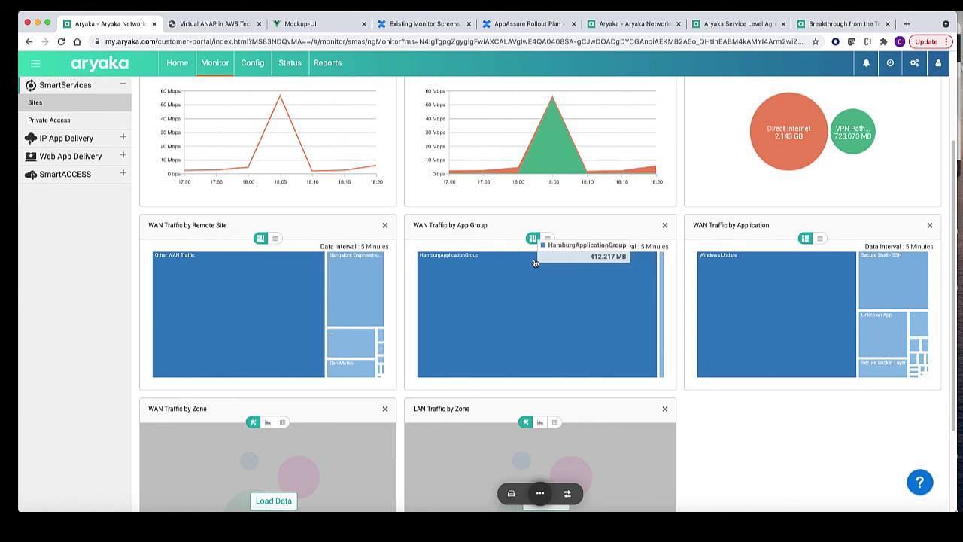
pyautogui.scroll(1, 534, 262)
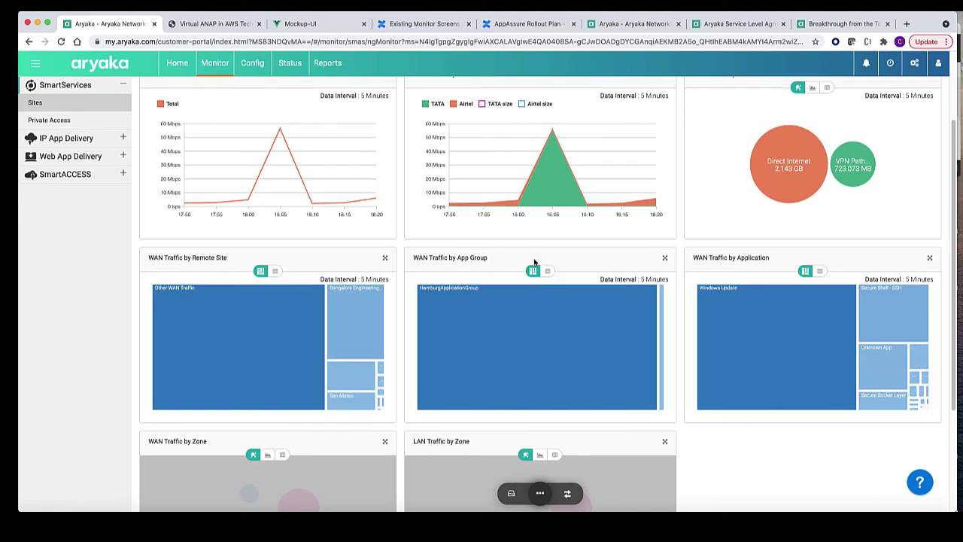